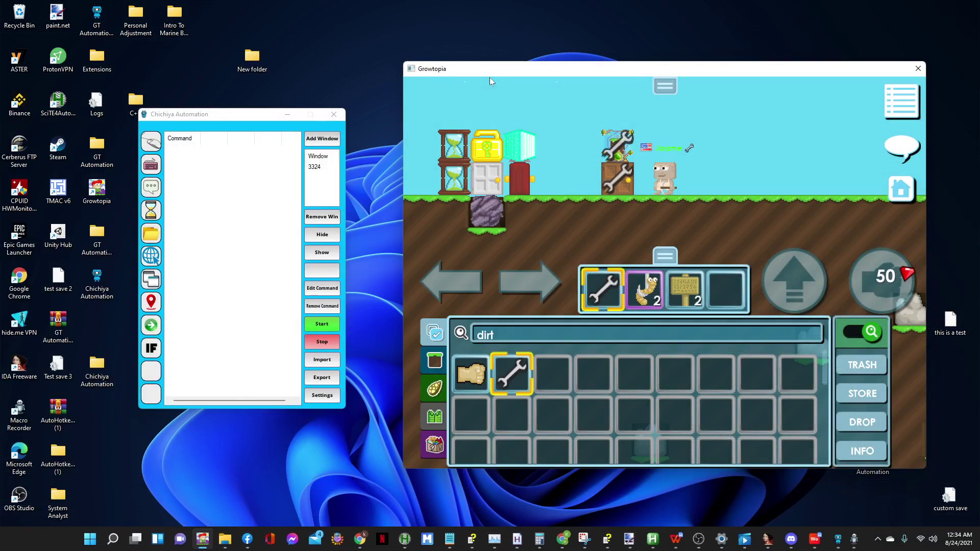
- Refresh the desktop several times and move the automation window down and right
click(719, 539)
click(719, 539)
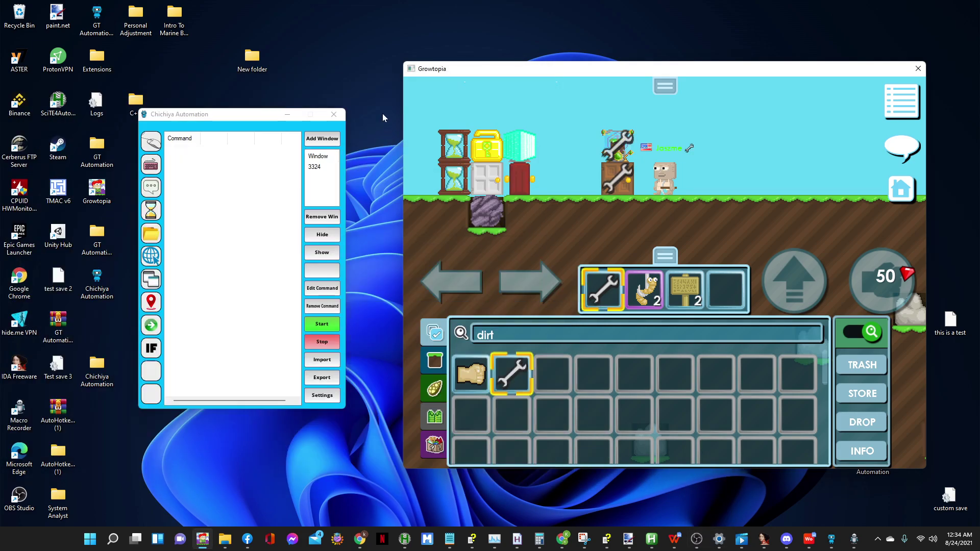
right_click(357, 51)
click(374, 87)
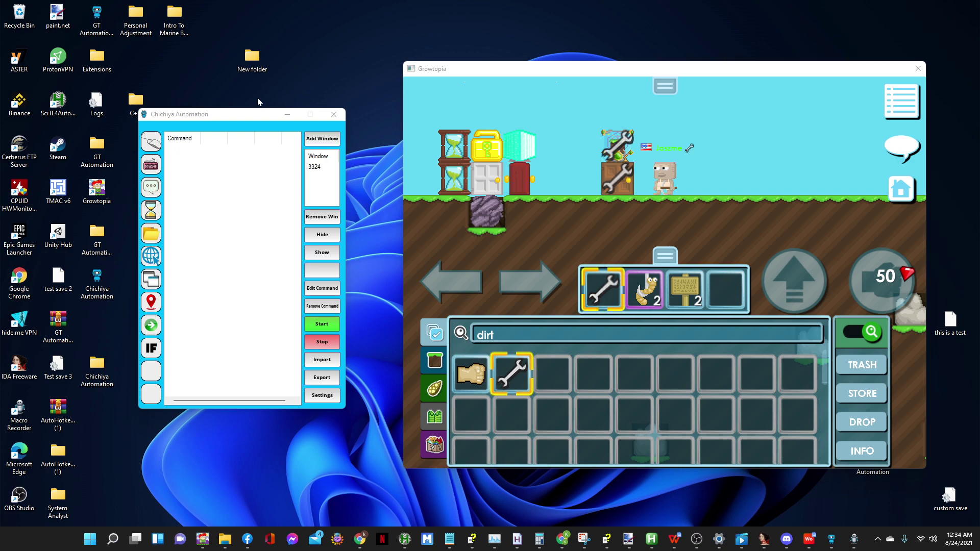
drag(231, 114, 255, 128)
right_click(334, 57)
click(359, 101)
right_click(283, 110)
click(337, 156)
right_click(355, 41)
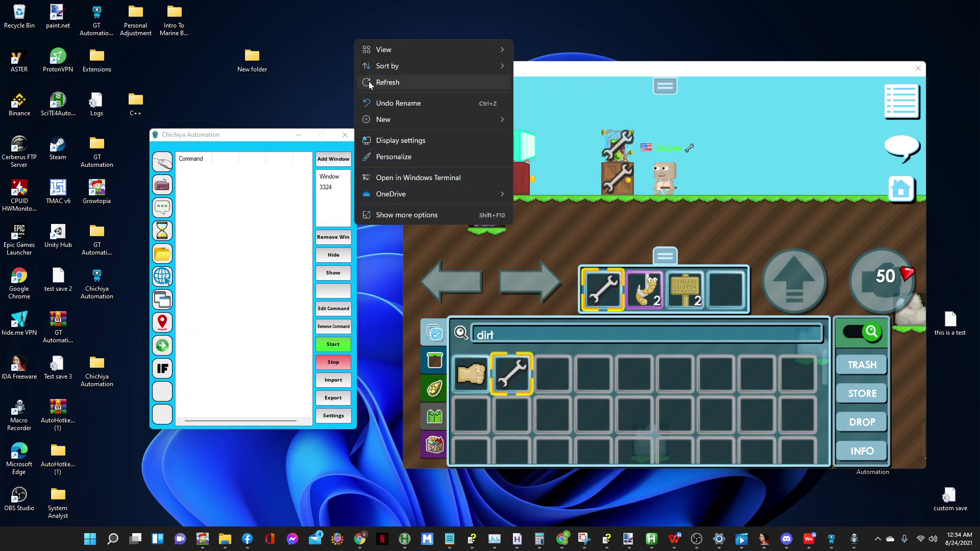
click(371, 84)
right_click(370, 85)
click(390, 122)
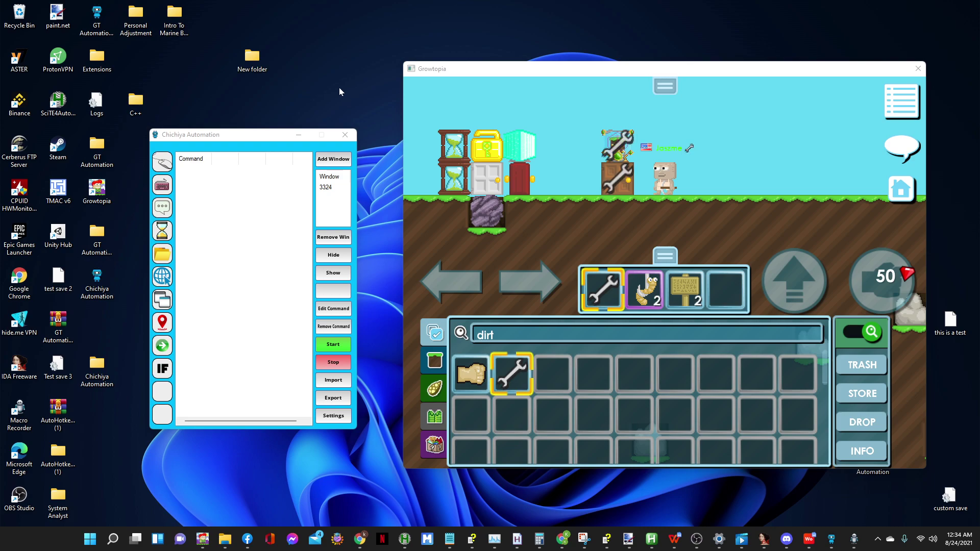
- Refresh the desktop again and nudge the automation window into its final position
right_click(347, 59)
click(378, 100)
drag(233, 137, 301, 126)
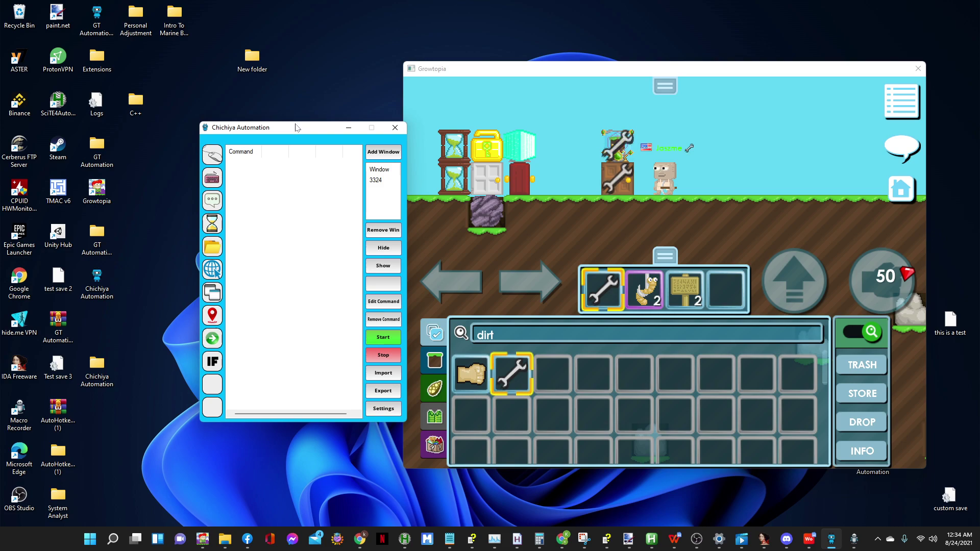
drag(296, 124, 271, 113)
click(310, 80)
right_click(309, 80)
click(319, 127)
mouse_move(184, 114)
mouse_down()
mouse_move(214, 129)
mouse_move(191, 132)
mouse_up()
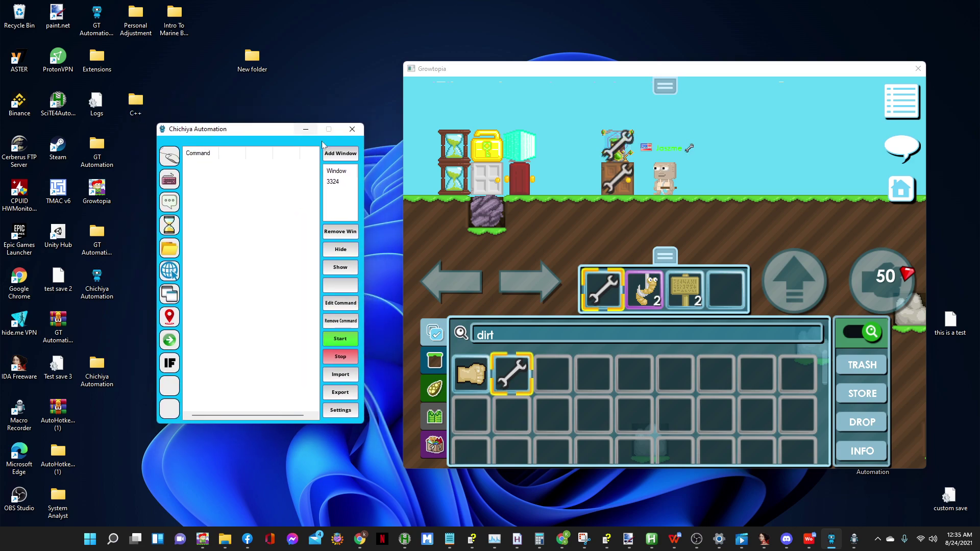
- Set Growtopia window 3324 as the command target and walk the character right
click(335, 181)
click(570, 146)
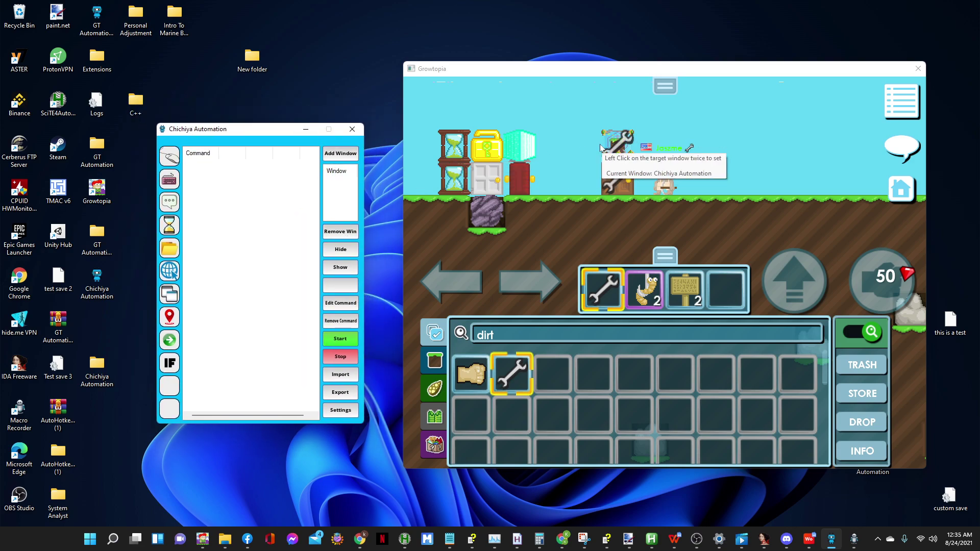
key(Right)
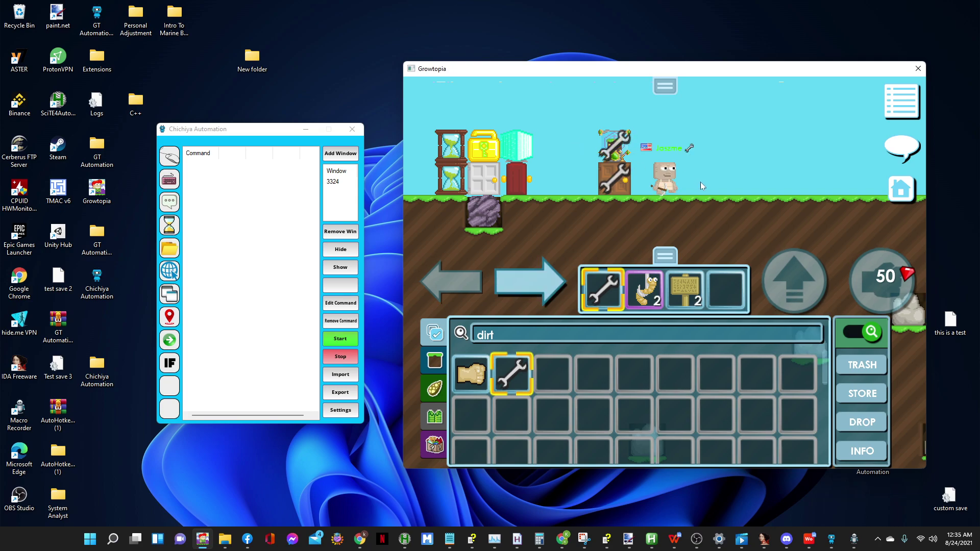
key(1)
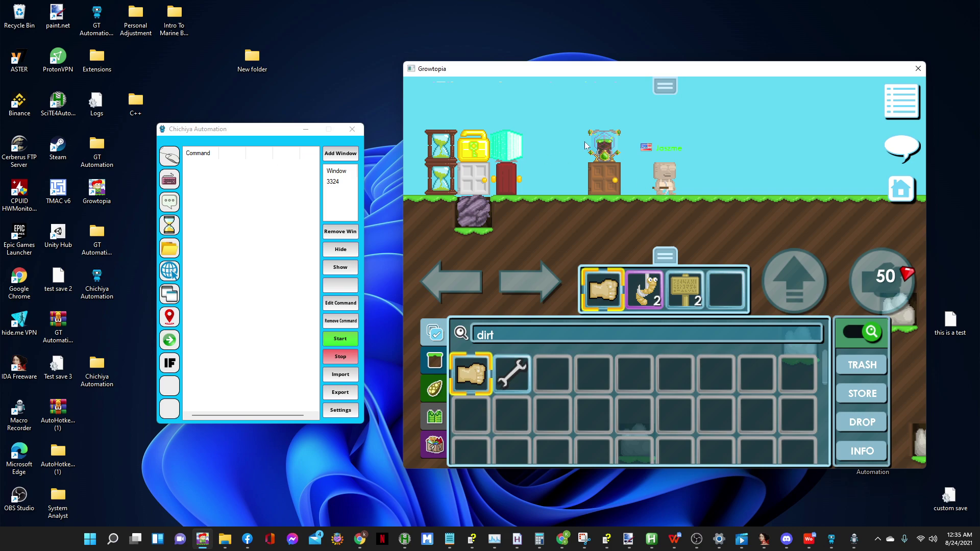
- Create a Left Click Mouse Command at 214, 582 on the wrench slot, targeting window 3324
right_click(187, 171)
click(204, 173)
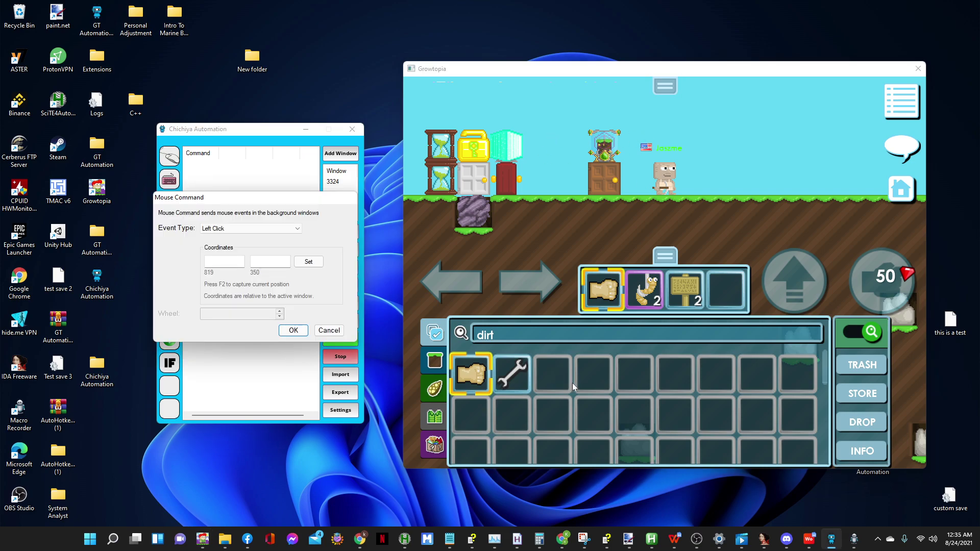
click(514, 374)
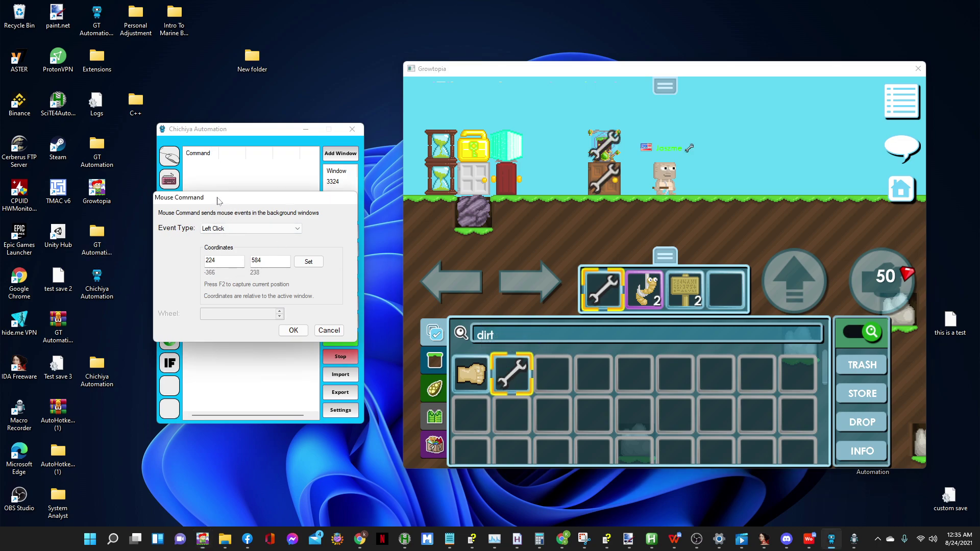
drag(218, 200, 246, 195)
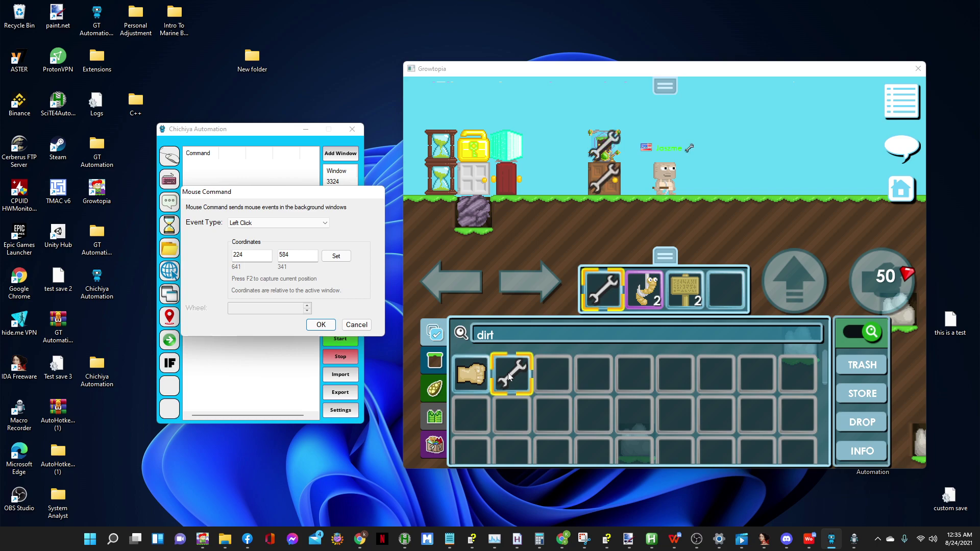
click(526, 370)
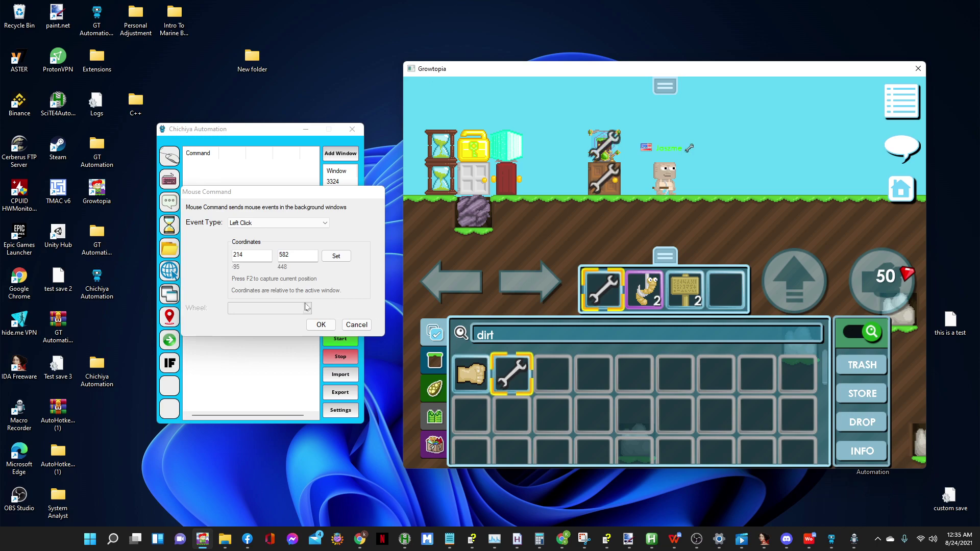
click(321, 325)
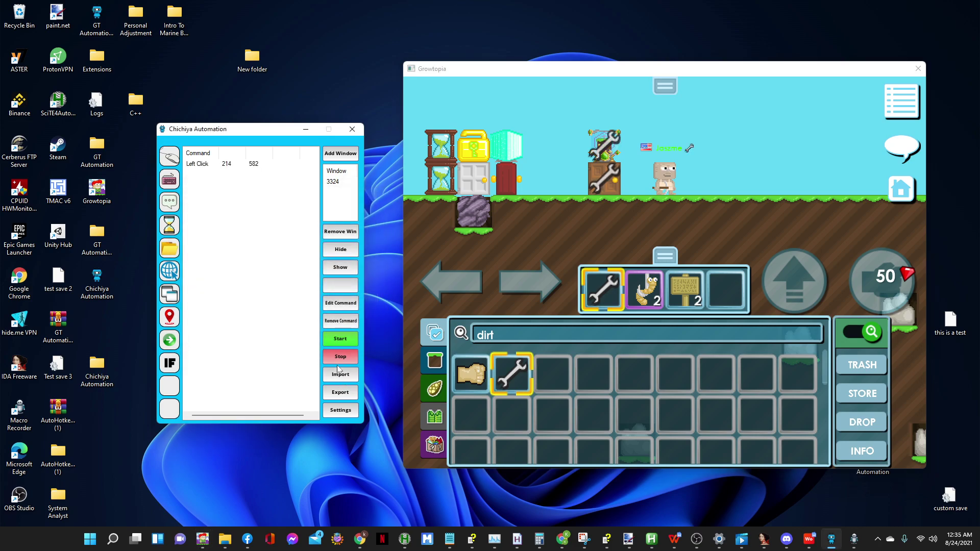
- Add a Left Click at 390, 135 on the Unstable Tesseract, open its panel, and begin a 2000 delay
click(340, 338)
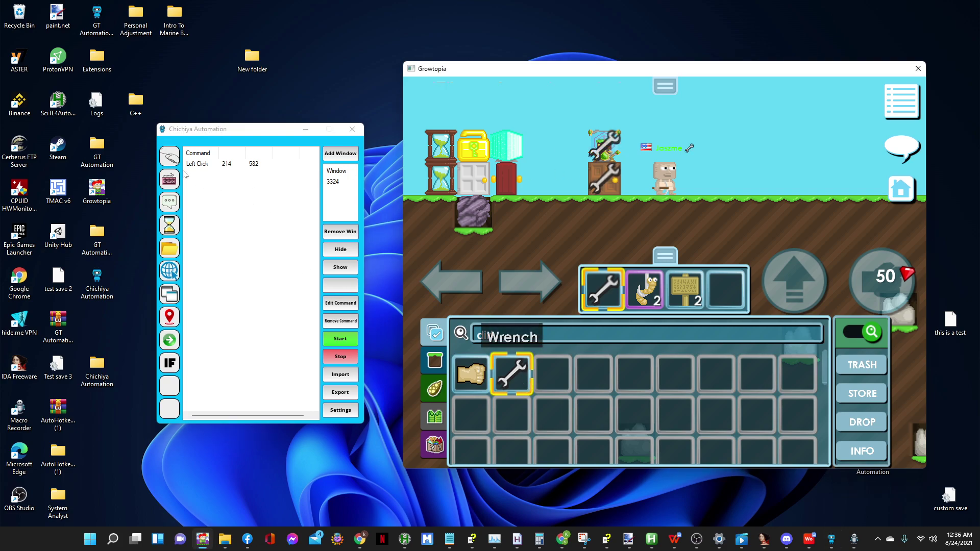
click(171, 157)
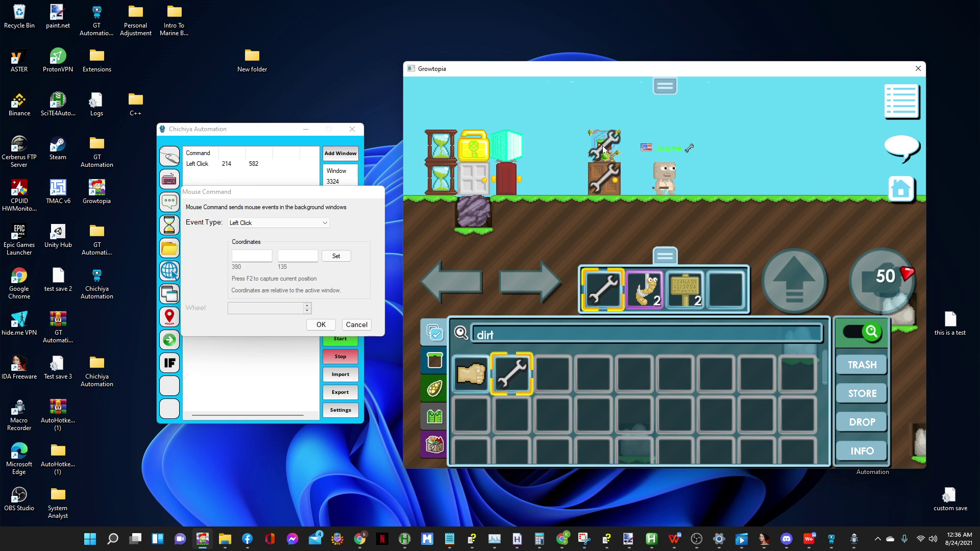
key(F2)
key(Return)
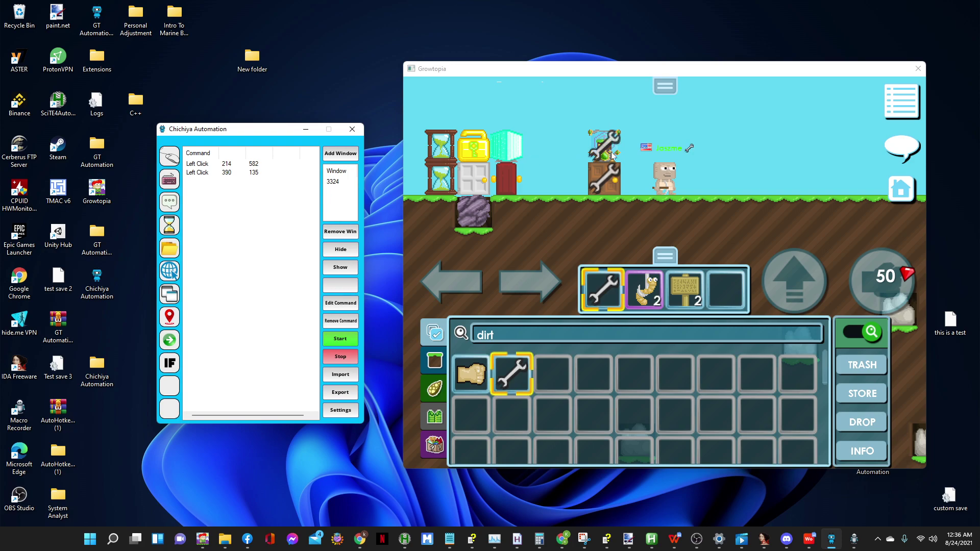
click(604, 153)
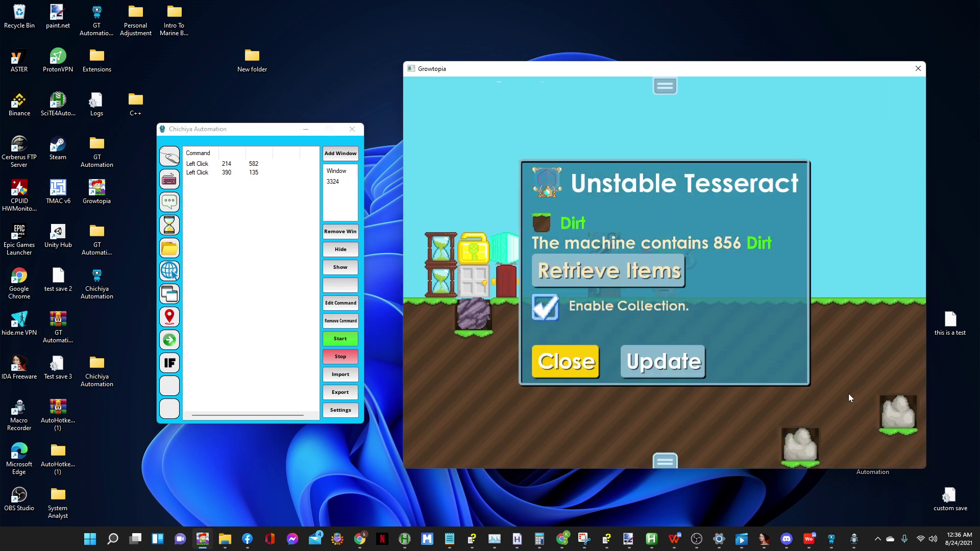
click(170, 225)
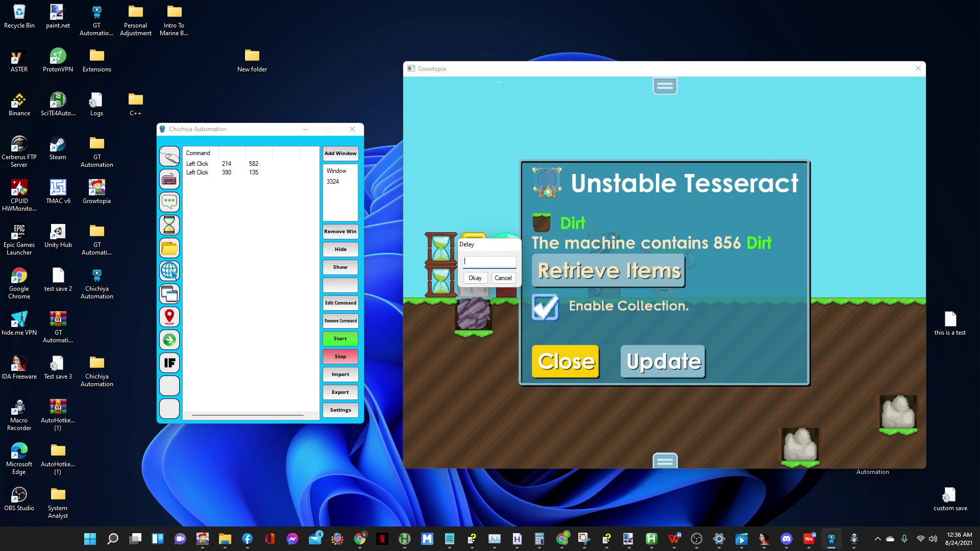
- Confirm the 2000 delay, add a Left Click at 369, 376 on Retrieve Items, and paste a Delay 2000
click(479, 276)
drag(242, 214, 219, 239)
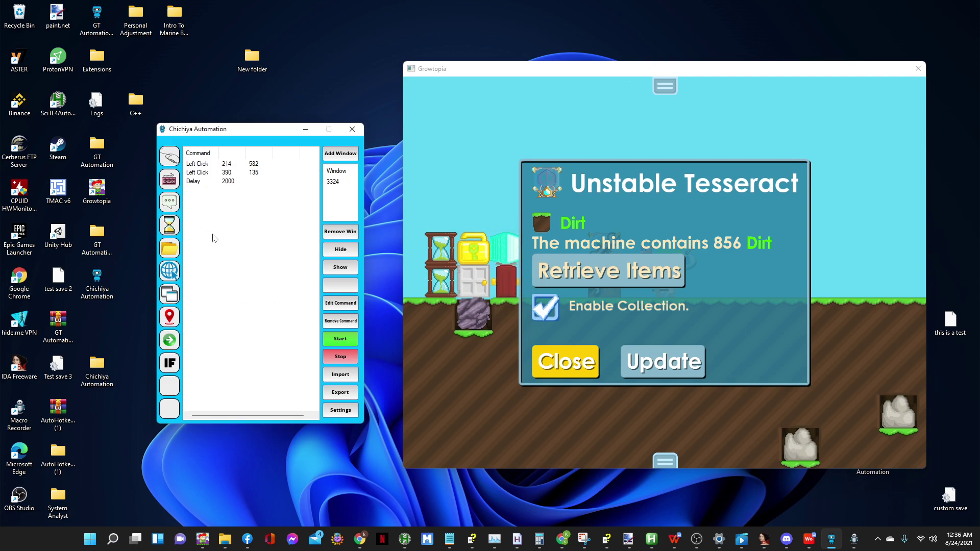
click(170, 157)
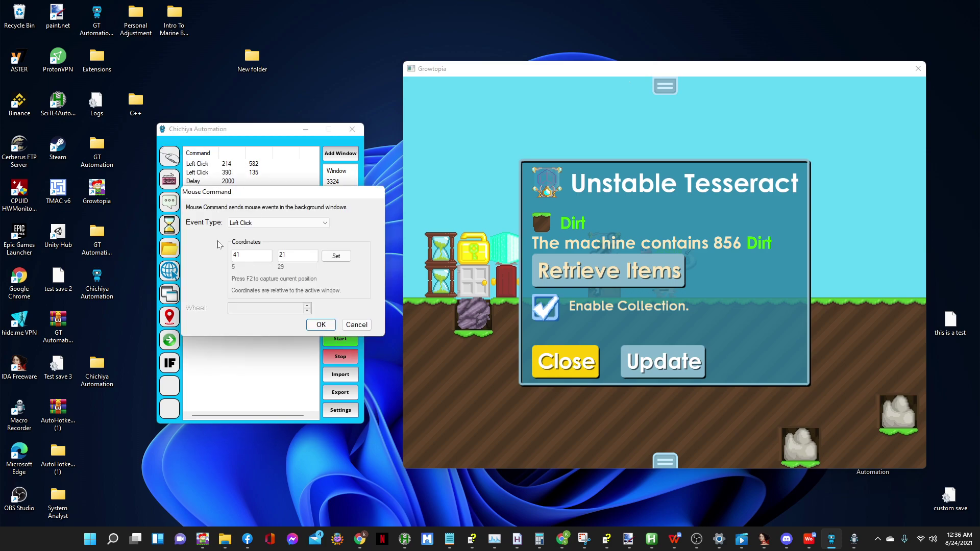
click(649, 221)
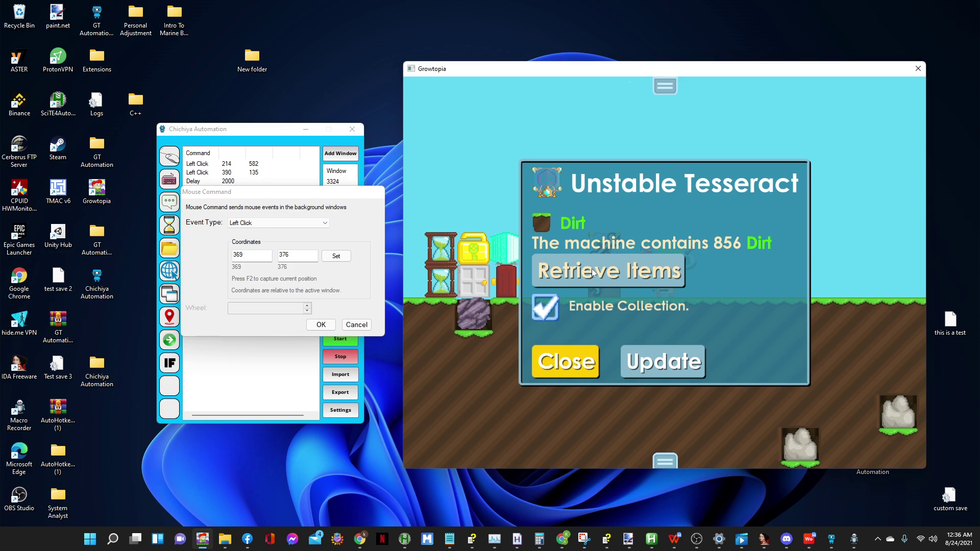
click(320, 325)
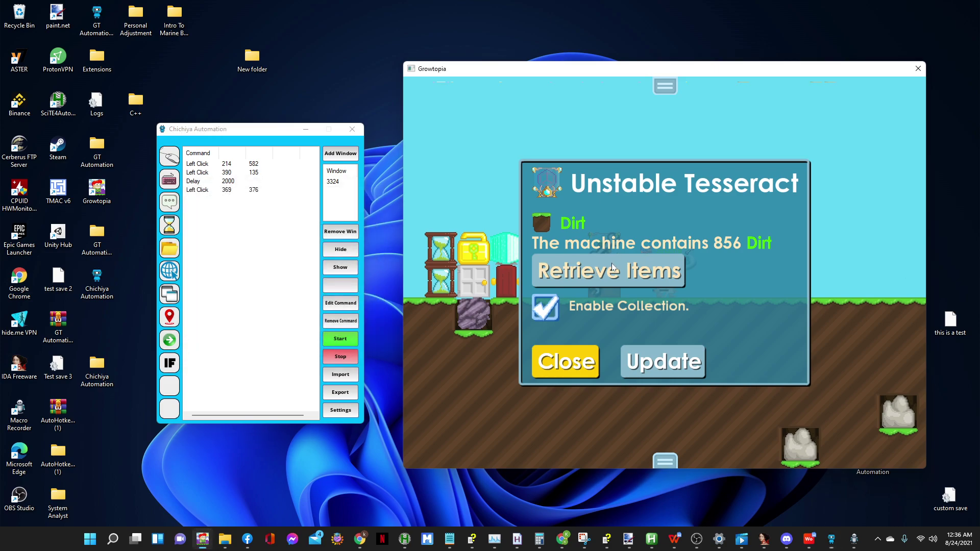
right_click(234, 189)
click(251, 201)
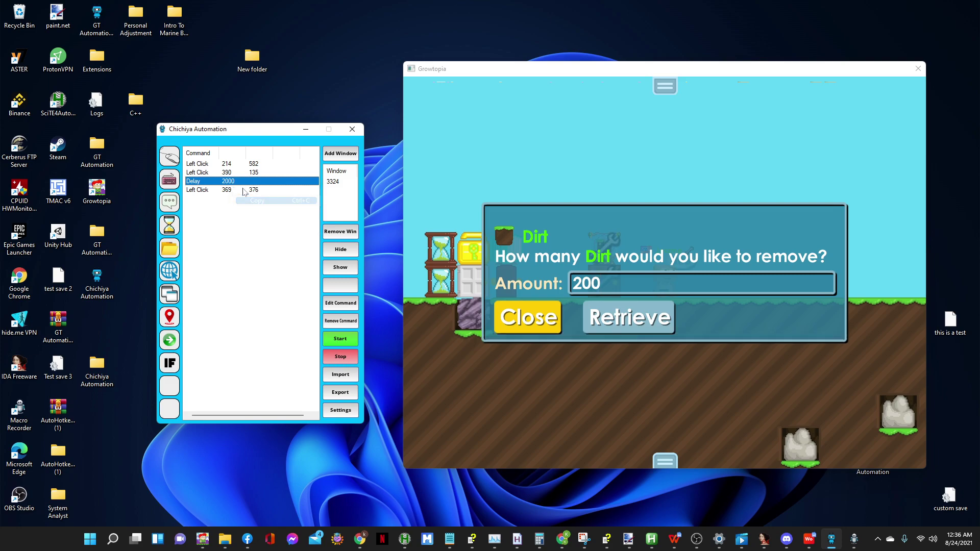
right_click(243, 189)
click(265, 218)
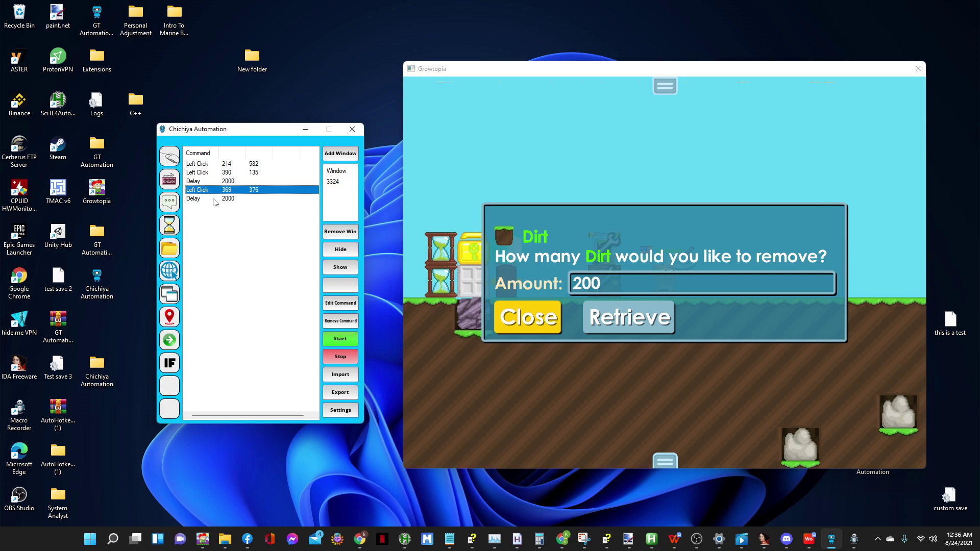
- Add a Left Click at 435, 464 confirming the dirt retrieval, followed by a pasted Delay 2000
click(170, 156)
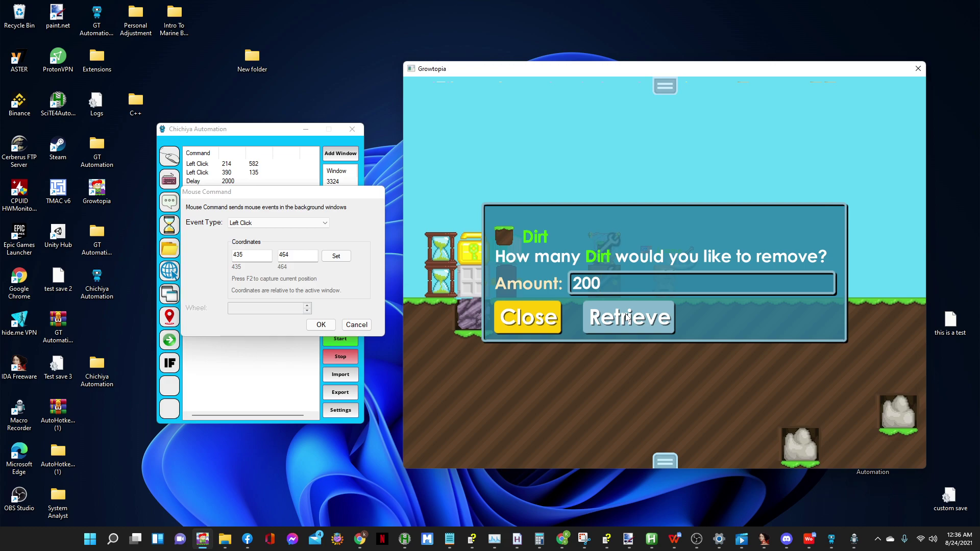
click(320, 325)
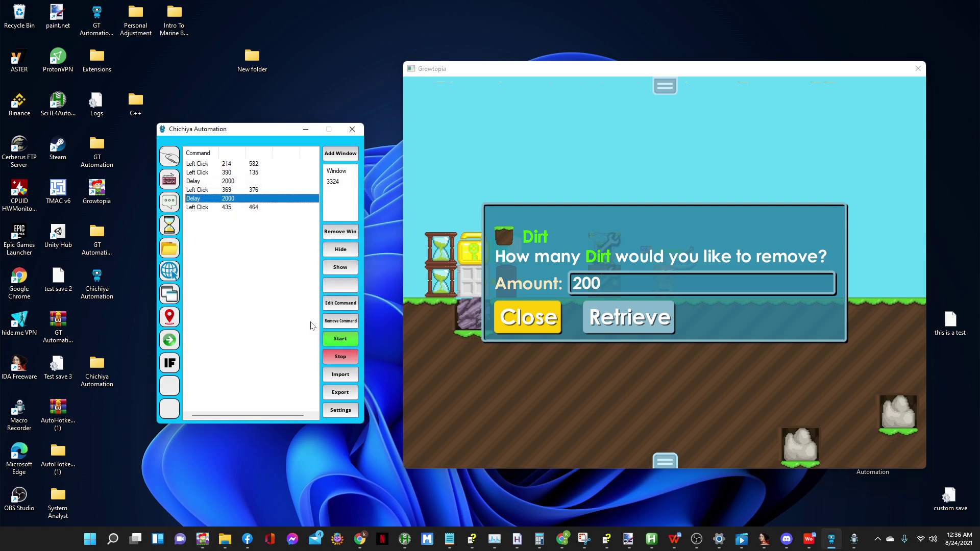
click(605, 311)
click(221, 207)
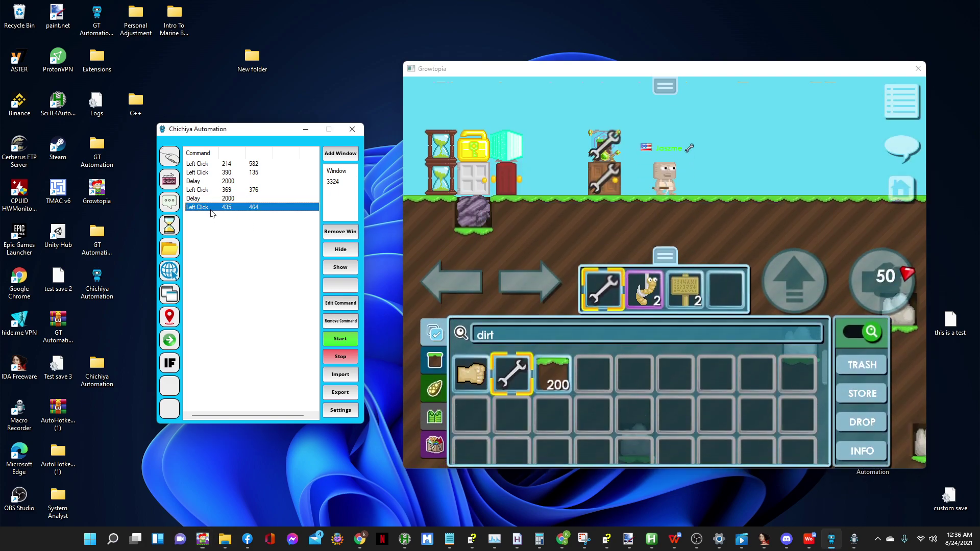
right_click(223, 206)
click(245, 232)
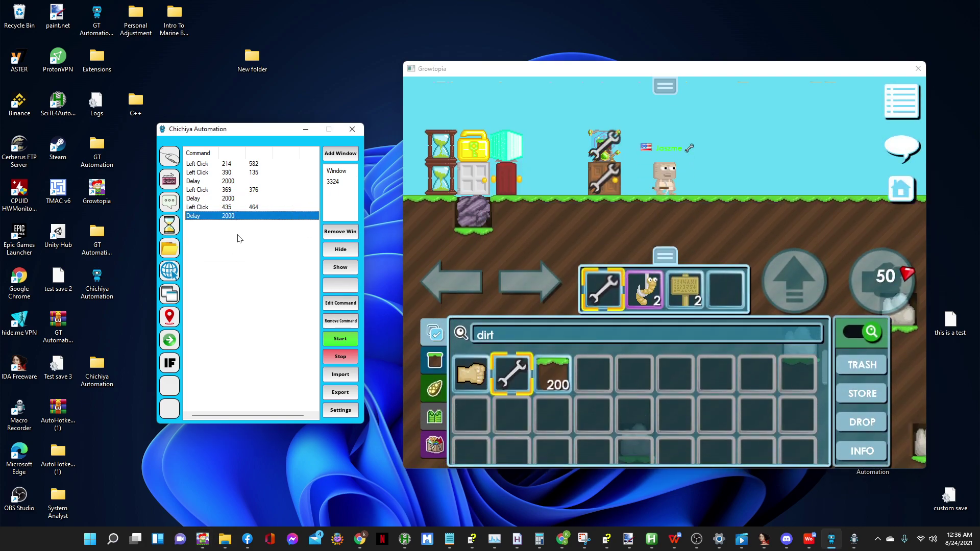
- Add a Left Click at 293, 582 on the dirt stack slot
click(169, 157)
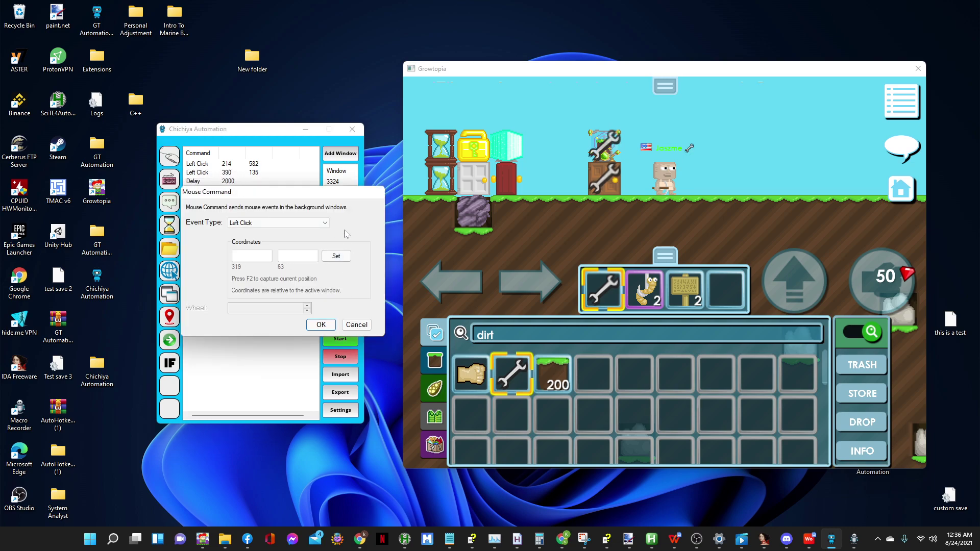
click(667, 397)
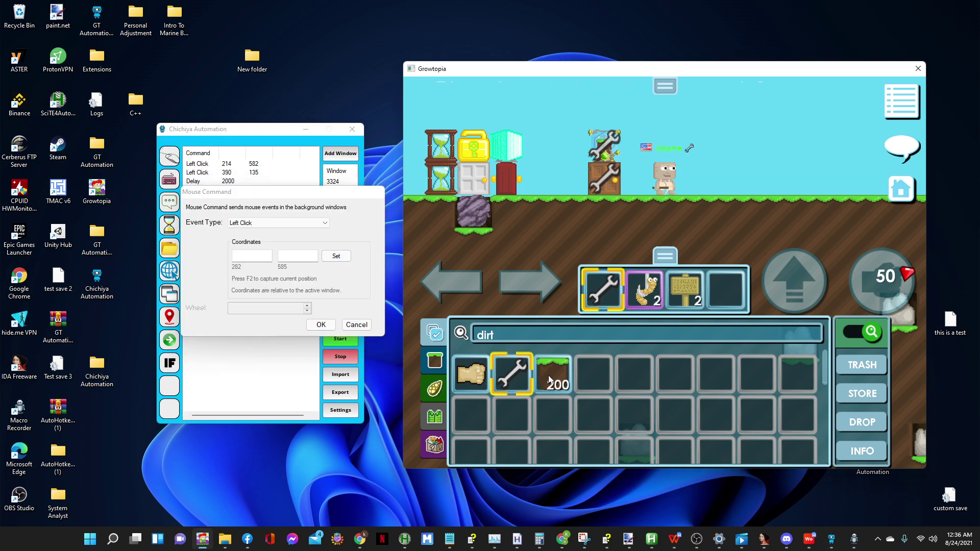
key(F2)
click(321, 325)
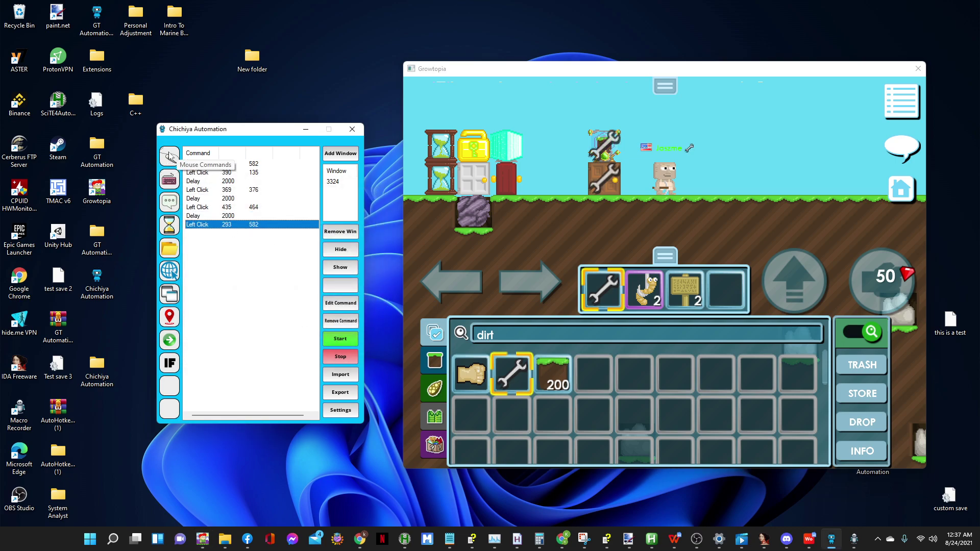
- Add a Left Click at 905, 677 on the DROP button, then a 2000 delay
click(170, 156)
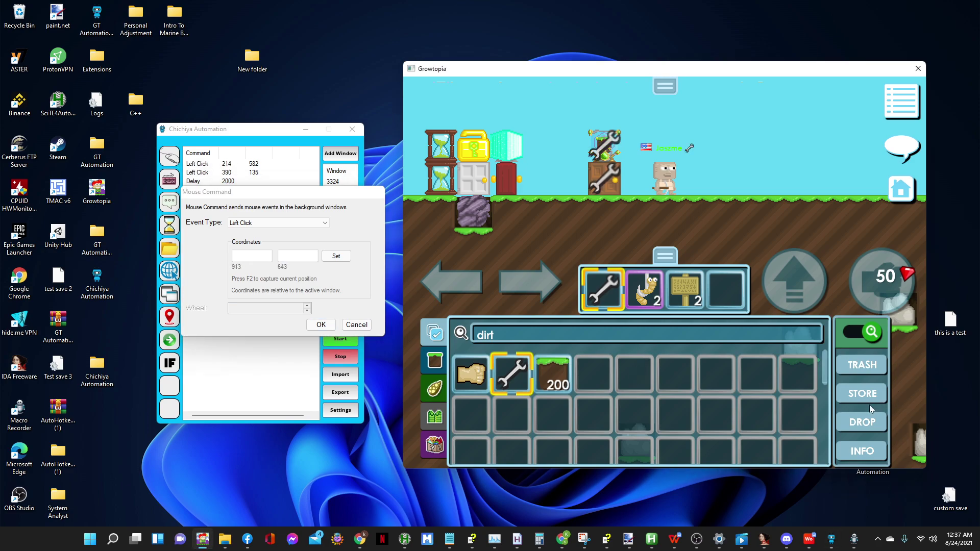
key(F2)
click(865, 422)
click(320, 325)
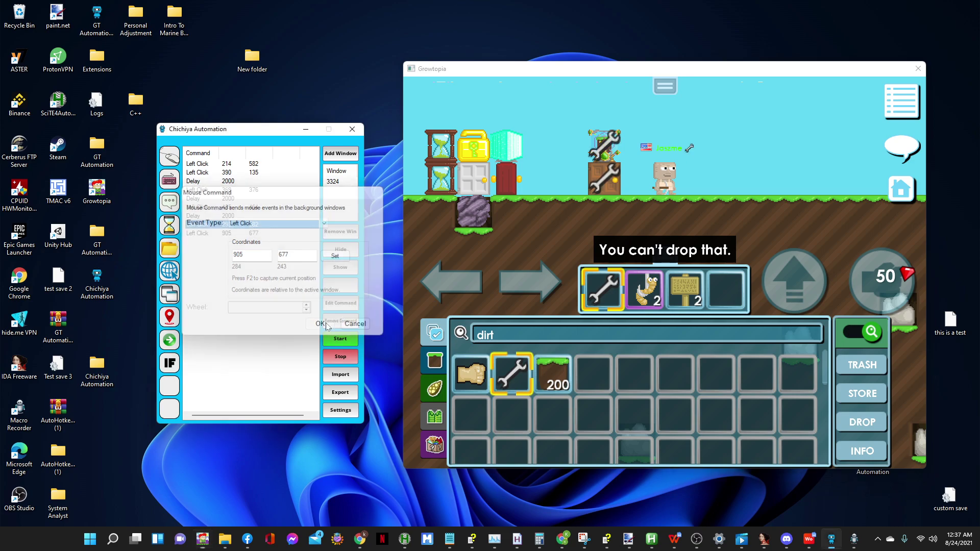
click(847, 422)
click(169, 225)
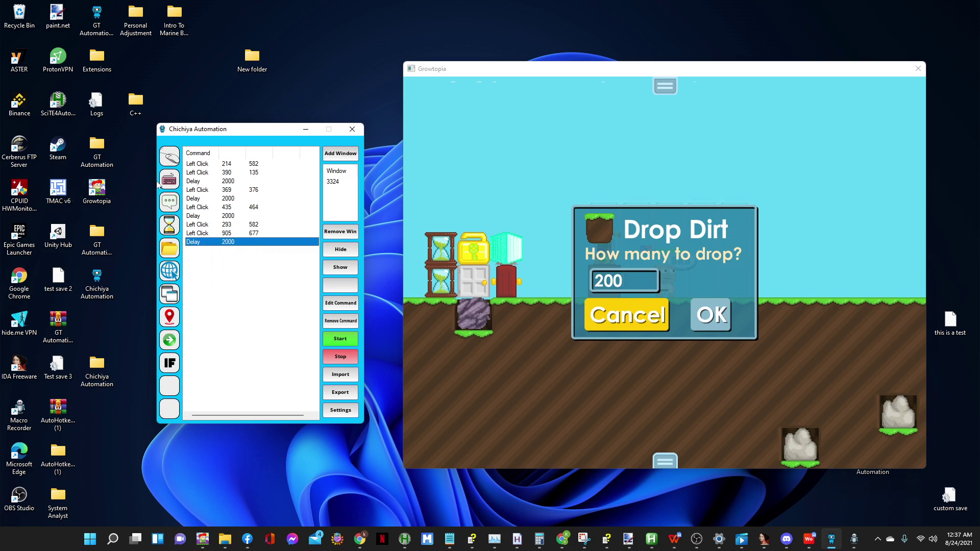
- Add a Left Click at 608, 467 on the Drop dialog's OK, then paste a Delay 2000
click(167, 158)
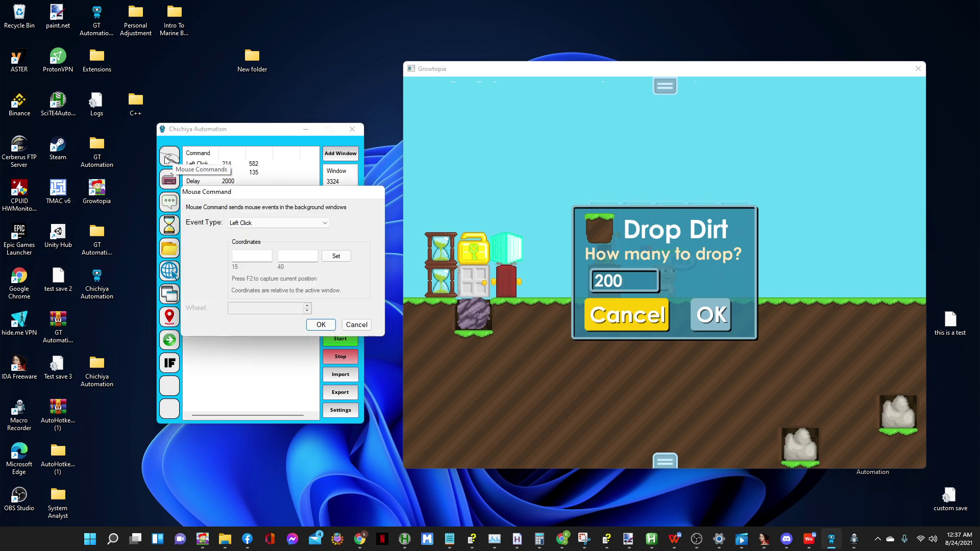
click(691, 226)
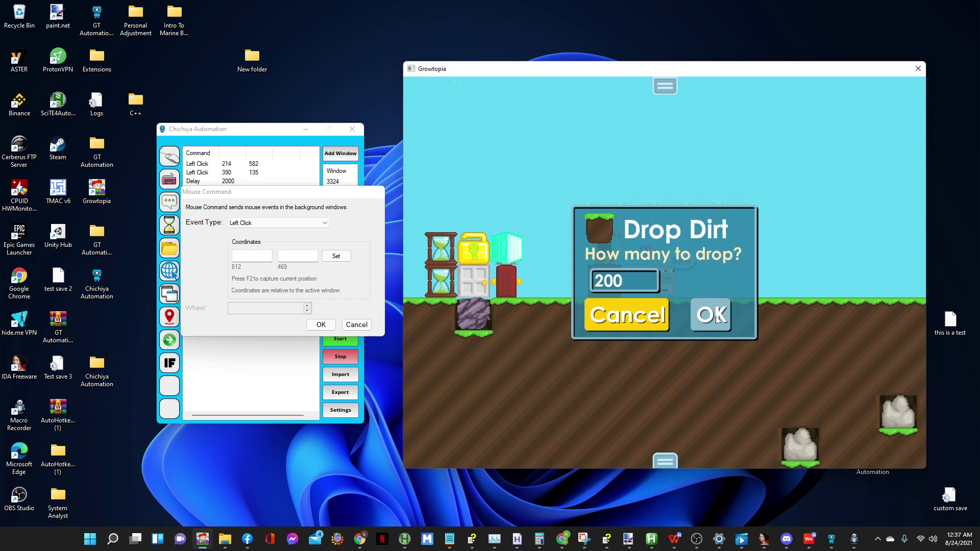
key(F2)
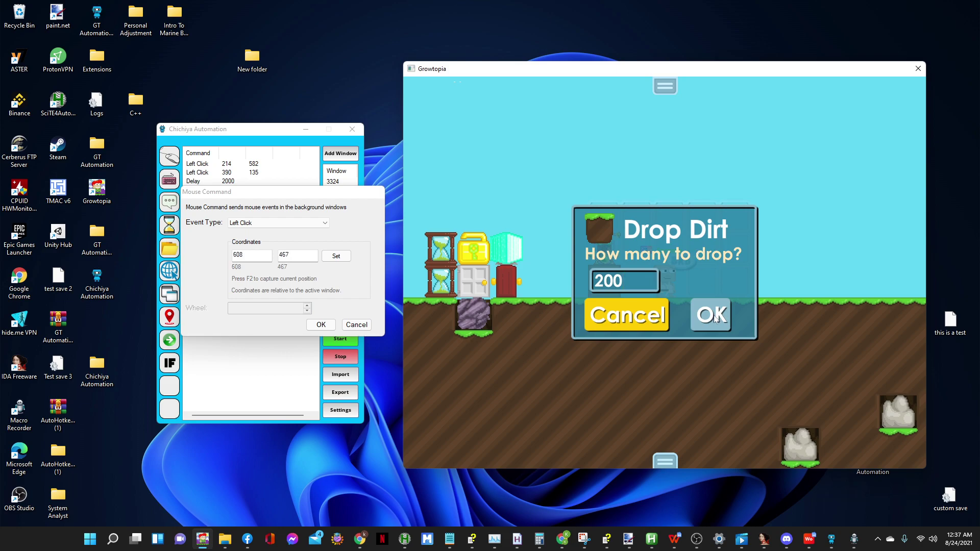
click(321, 325)
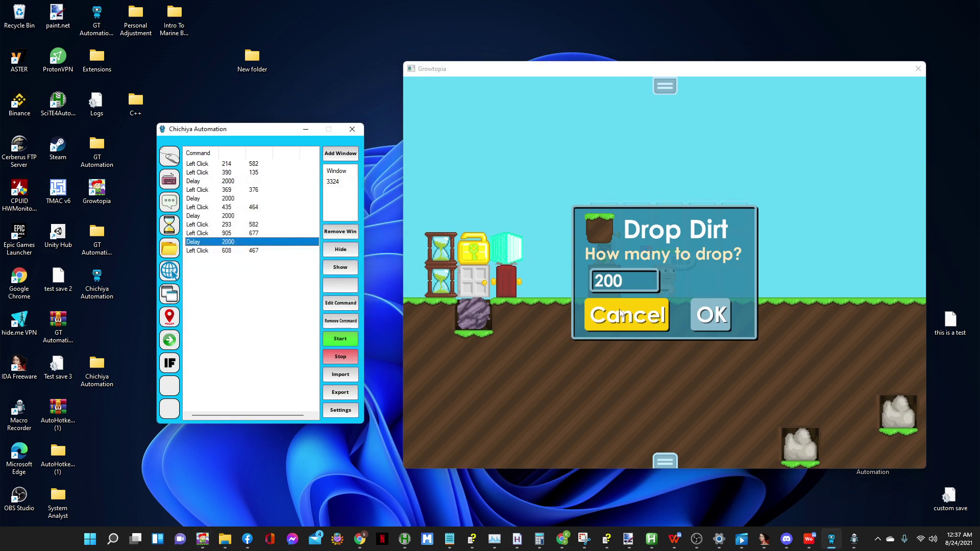
click(703, 317)
click(235, 243)
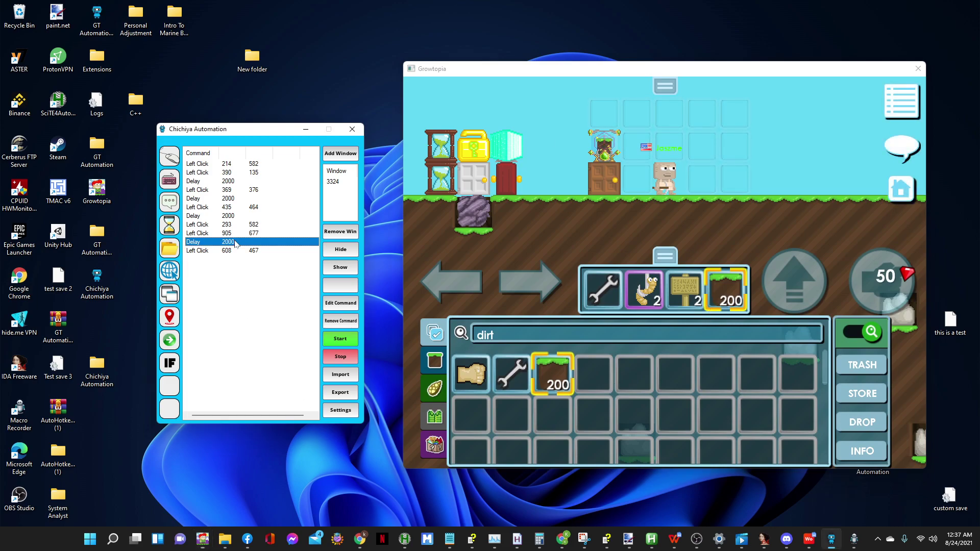
right_click(244, 253)
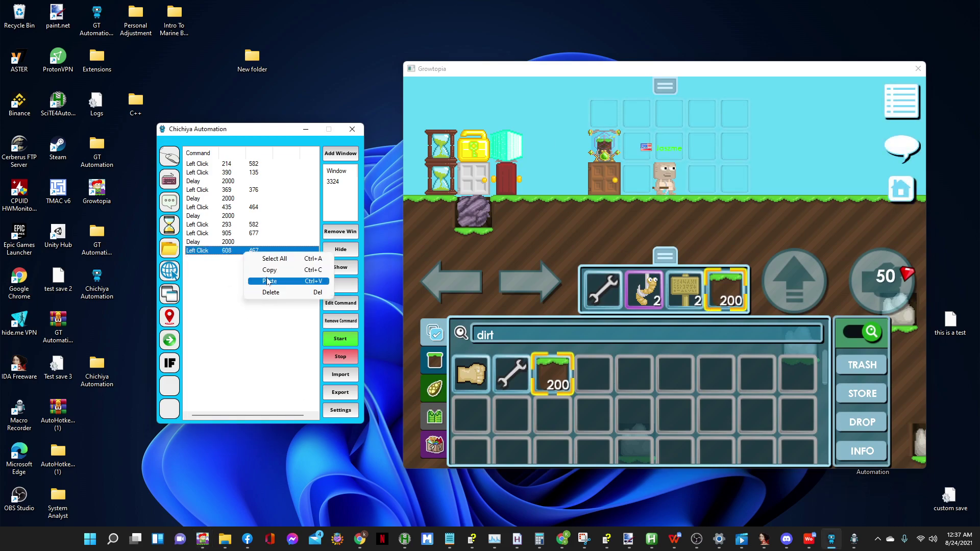
click(269, 282)
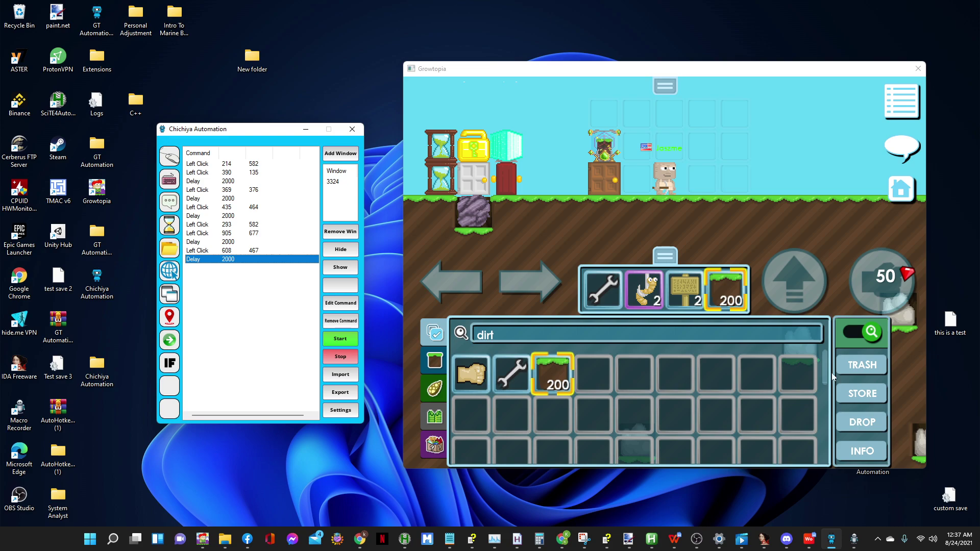
- Drop all 200 dirt in-game, then select every command row and start the script
click(862, 422)
click(709, 315)
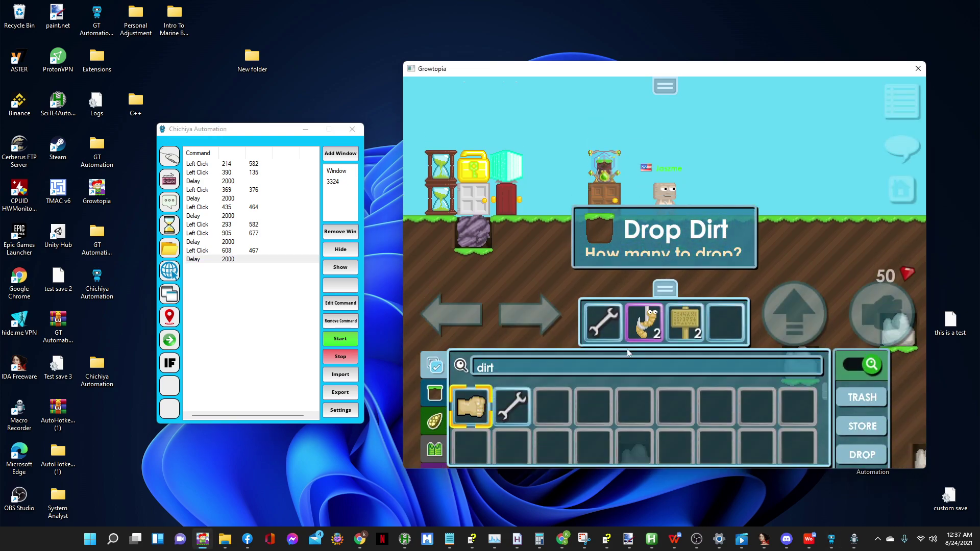
drag(198, 370, 149, 107)
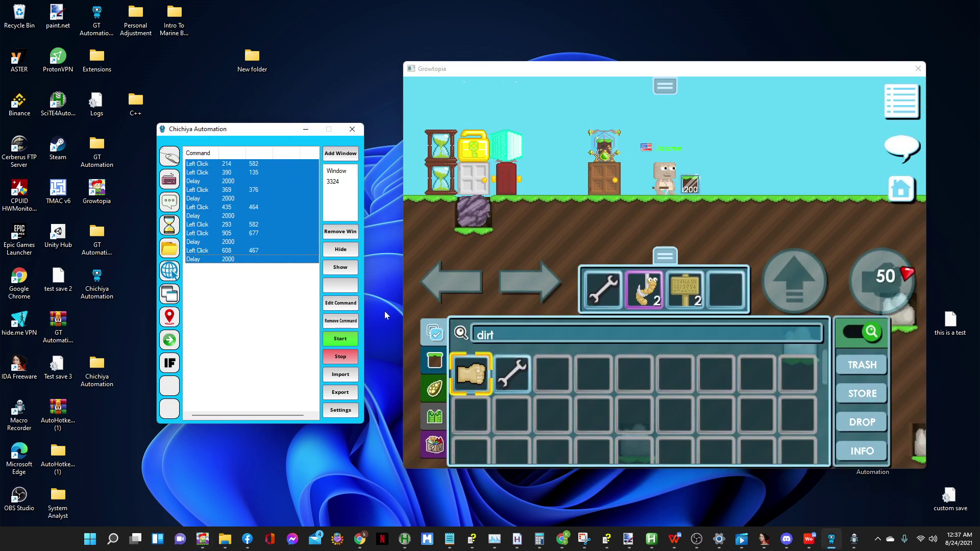
click(354, 339)
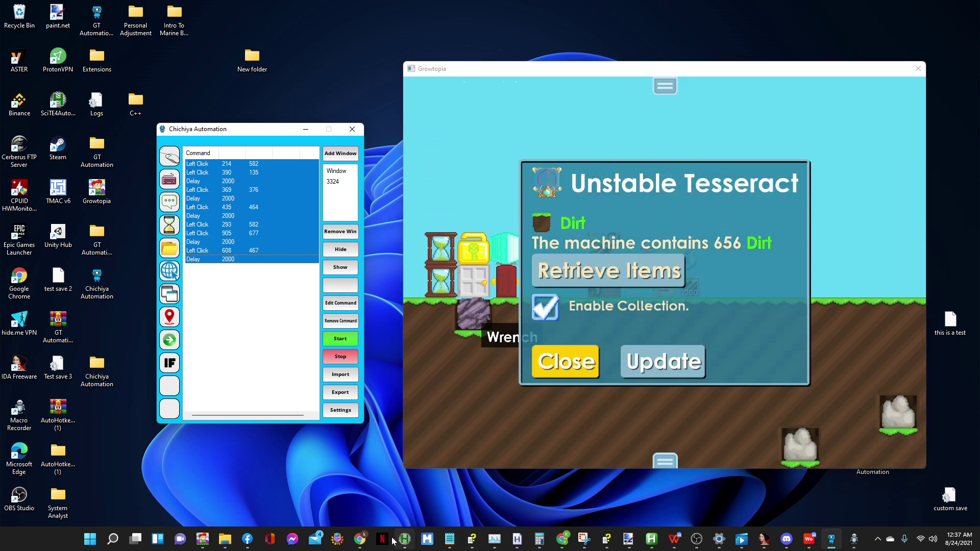
- Bring Chrome forward, move it aside, and load youtube.com in a new tab
mouse_move(360, 539)
click(402, 481)
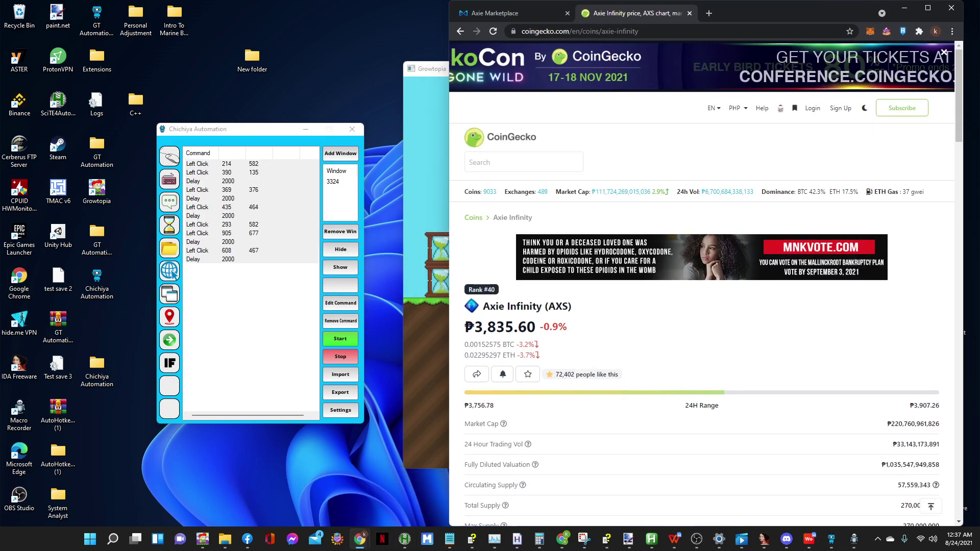
drag(767, 12, 631, 330)
click(577, 332)
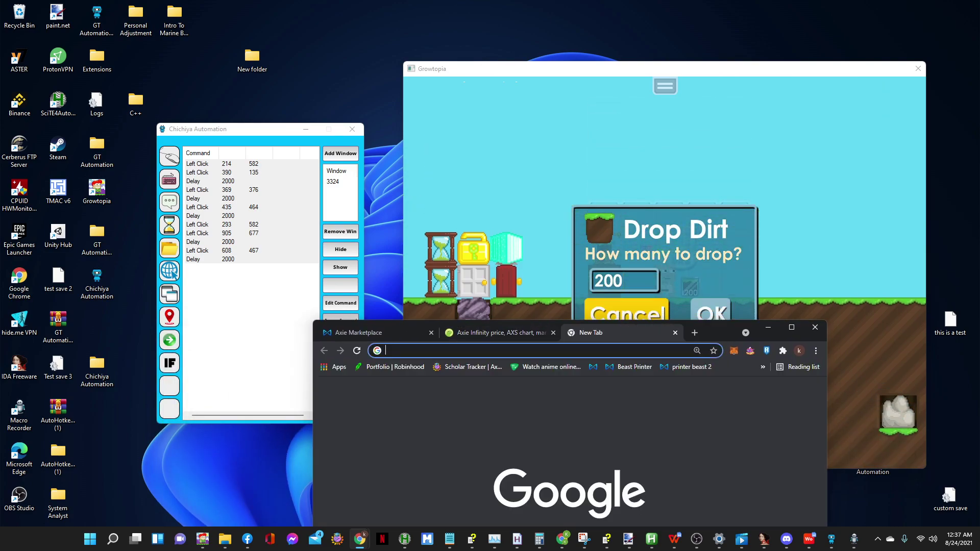
text(youtu)
key(Return)
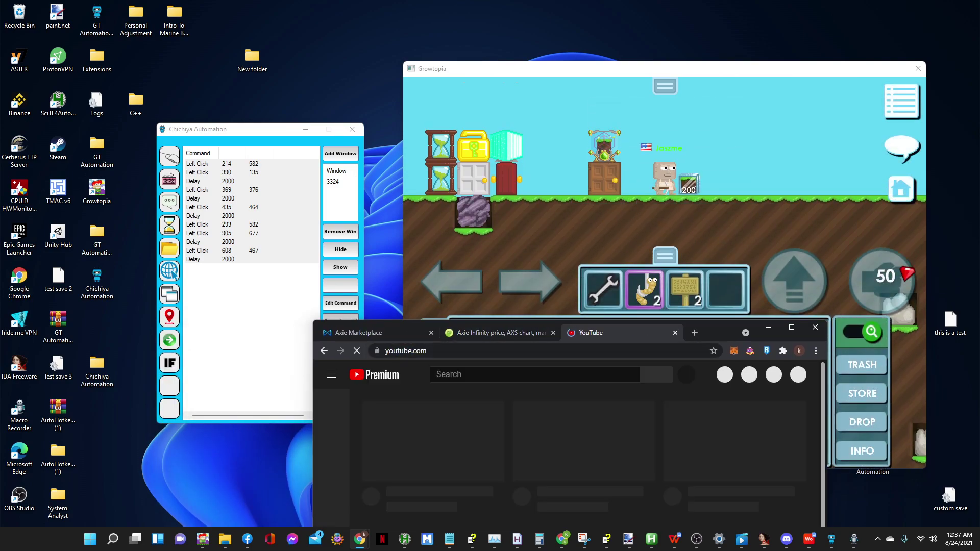
- Open and close an extra new tab, then minimize Chrome to reveal the game
click(694, 335)
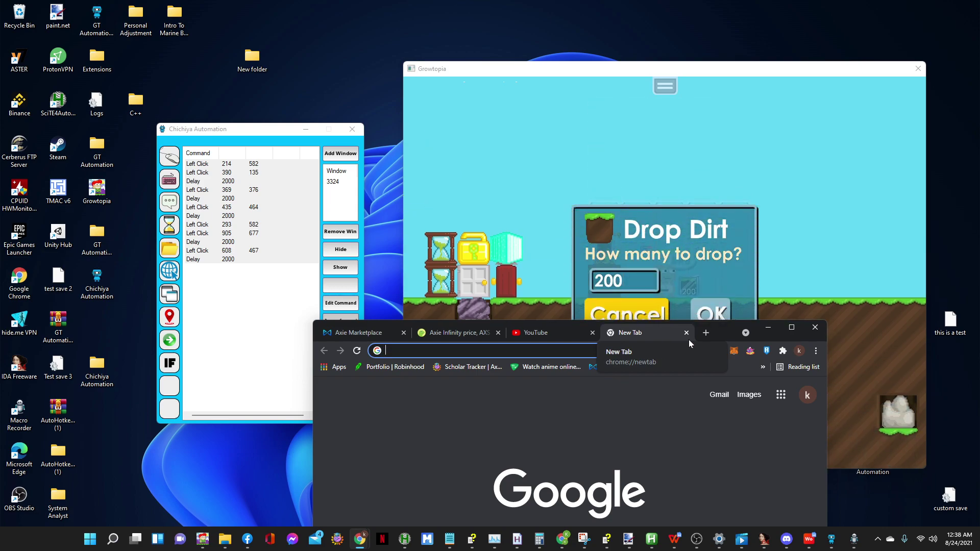
click(686, 333)
click(768, 328)
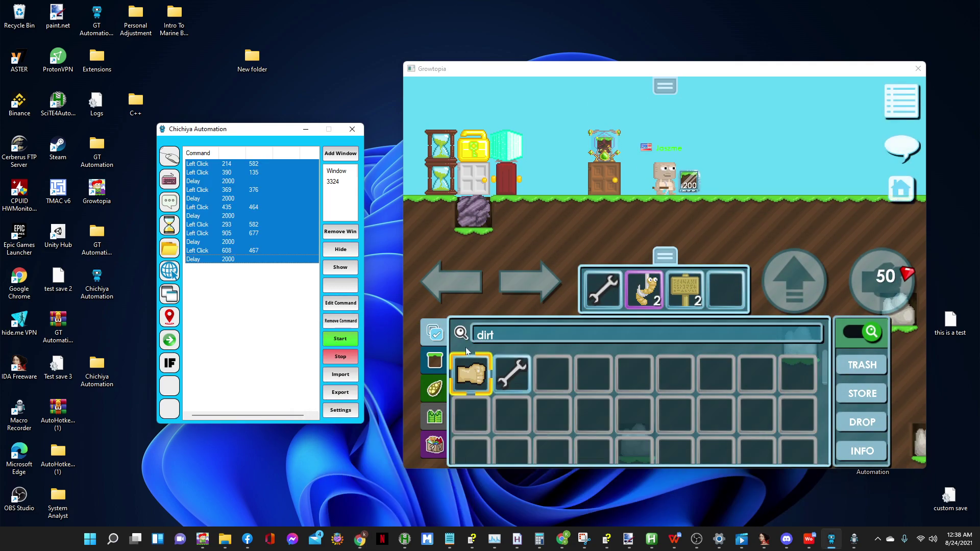